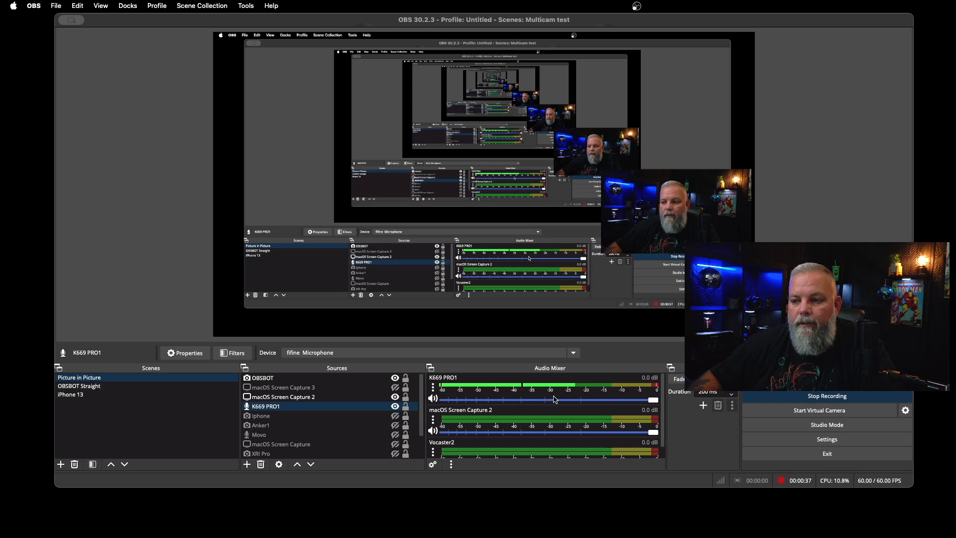
Open the audio filters of the K669 PRO1 source and move their window clear of the Audio Mixer's level meter.
{"action": "left_click", "coordinate": [318, 380]}
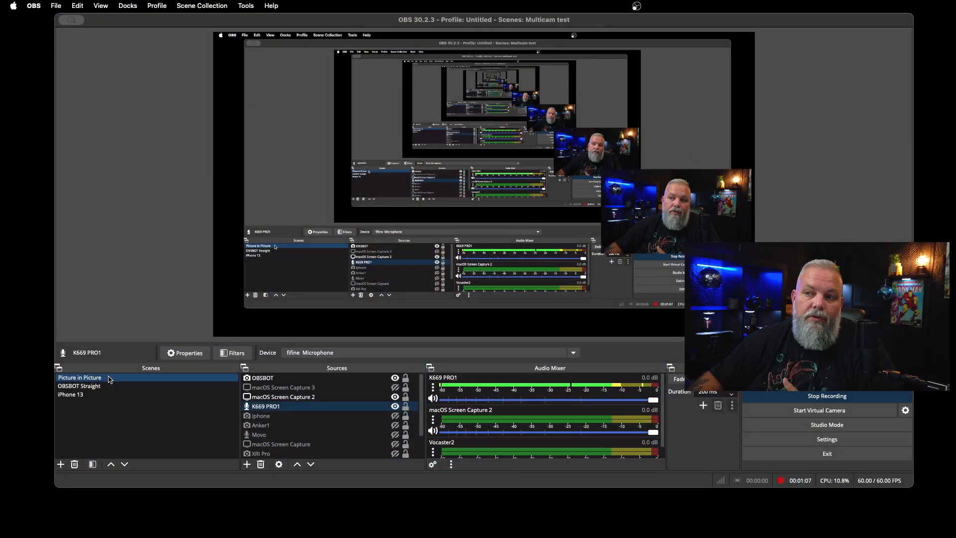
{"action": "left_click", "coordinate": [133, 394]}
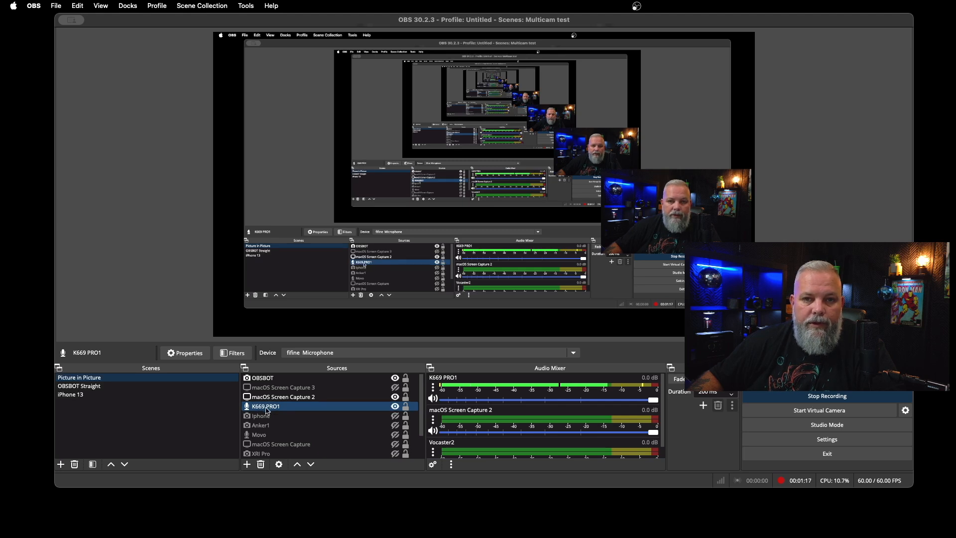
{"action": "left_click", "coordinate": [230, 354]}
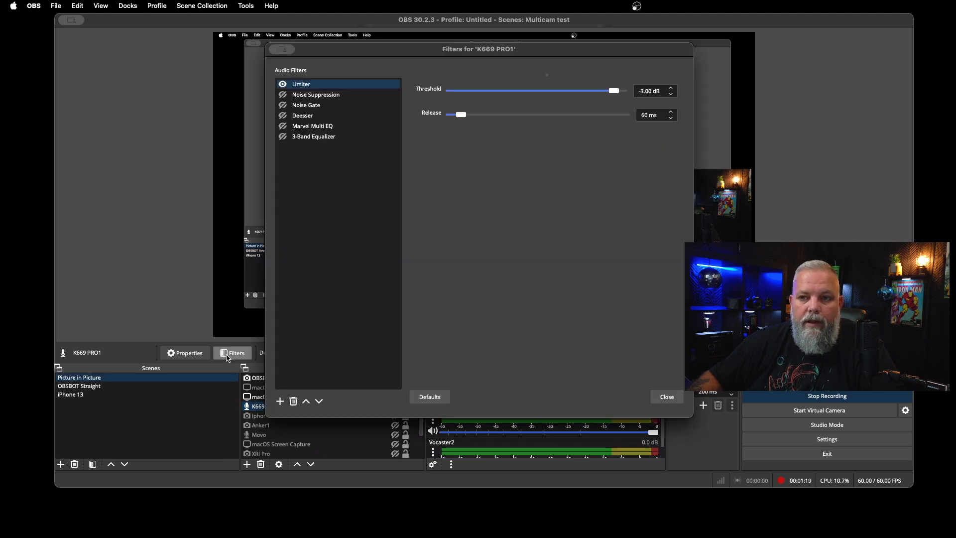
{"action": "left_click_drag", "start_coordinate": [437, 50], "coordinate": [351, 22]}
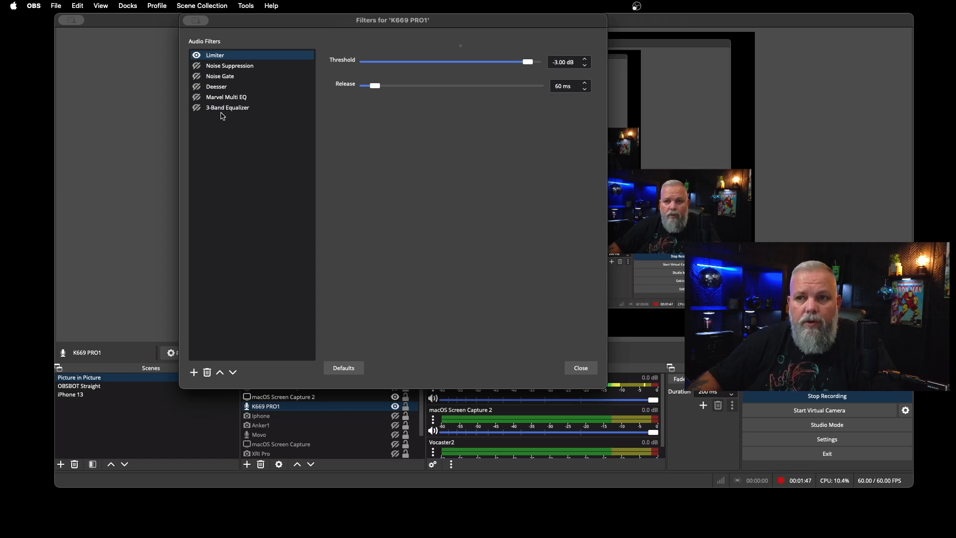
{"action": "left_click_drag", "start_coordinate": [378, 29], "coordinate": [262, 8]}
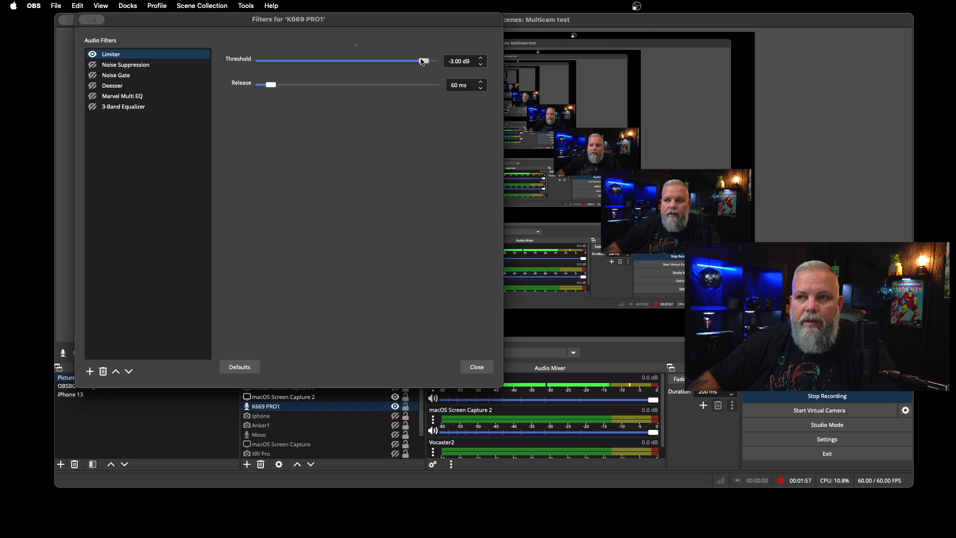
{"action": "left_click_drag", "start_coordinate": [412, 20], "coordinate": [391, 21]}
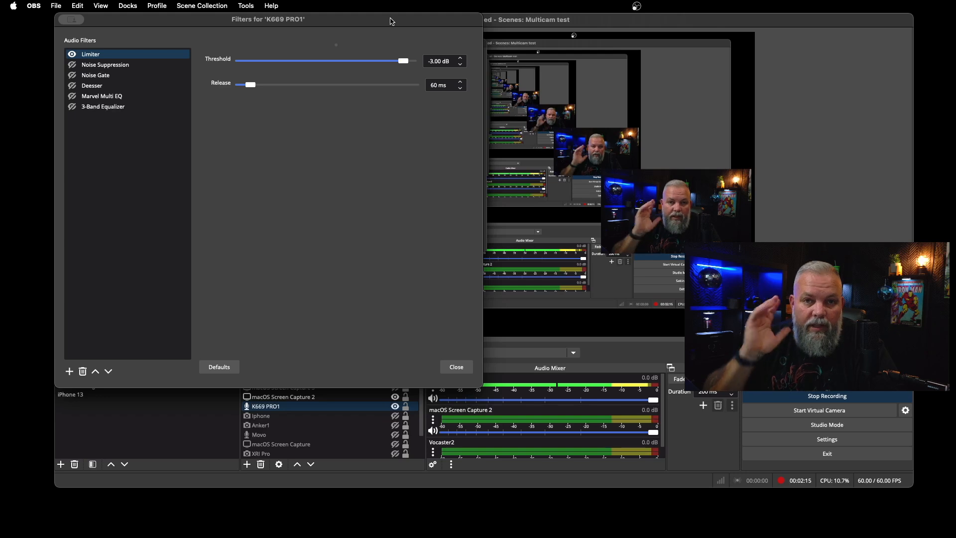
{"action": "left_click_drag", "start_coordinate": [392, 21], "coordinate": [484, 32]}
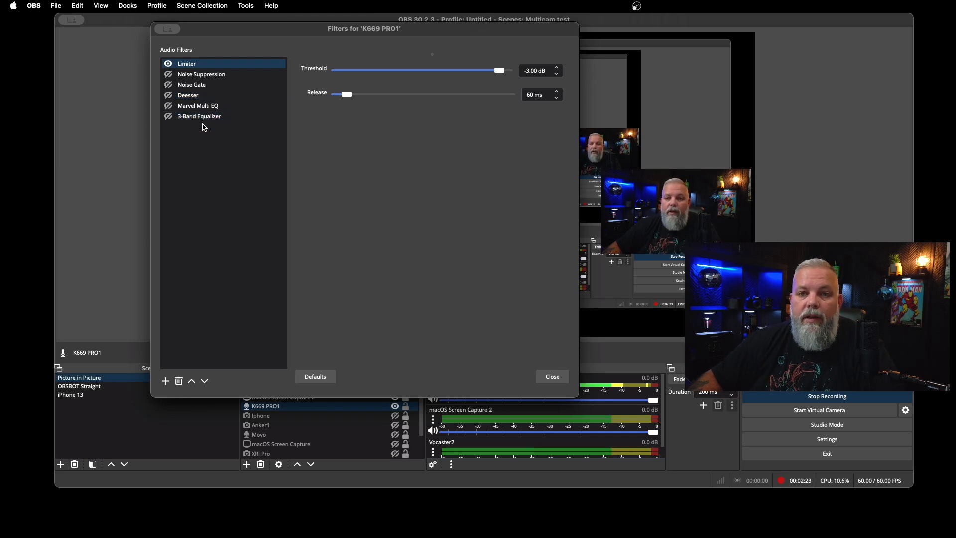
{"action": "left_click_drag", "start_coordinate": [228, 30], "coordinate": [120, 20]}
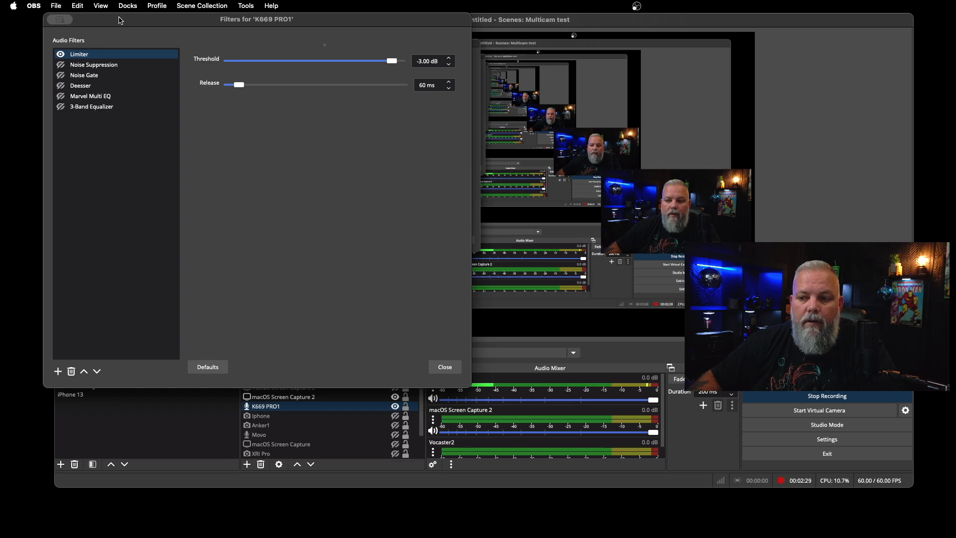
Enable the Noise Suppression and Noise Gate filters on the K669 PRO1 source.
{"action": "left_click", "coordinate": [61, 65]}
{"action": "left_click", "coordinate": [60, 75]}
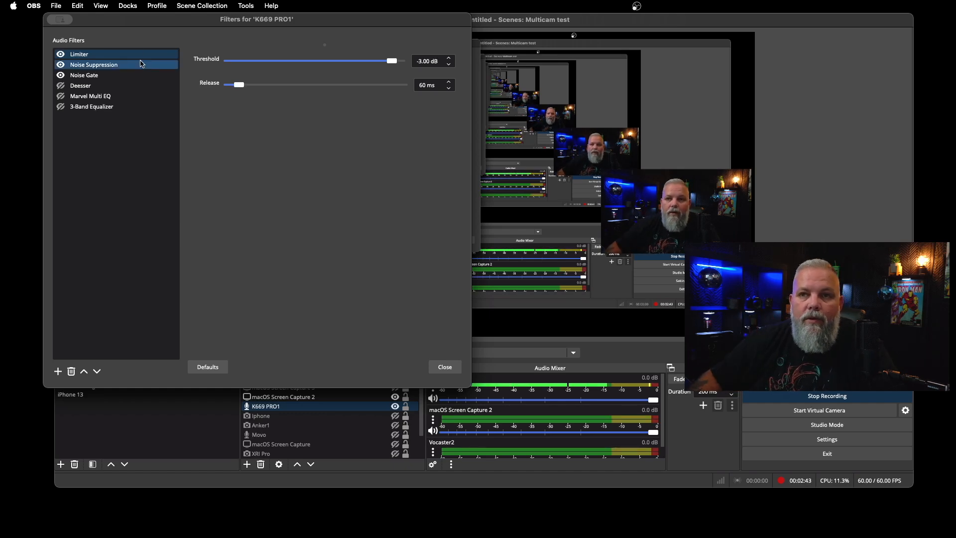
{"action": "left_click_drag", "start_coordinate": [168, 22], "coordinate": [292, 25]}
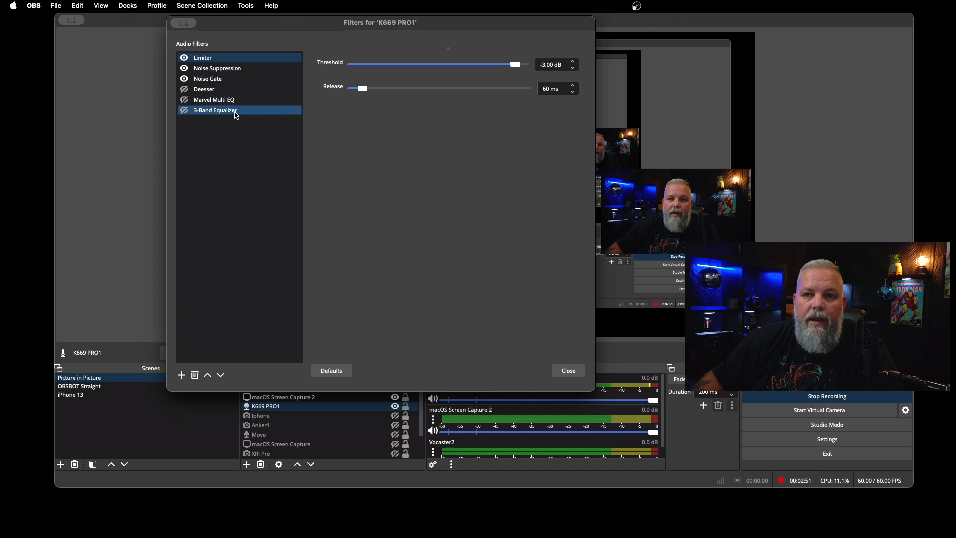
Enable the Deesser filter, inspect the settings in its TDR Nova plug-in interface and close that interface.
{"action": "left_click", "coordinate": [208, 115]}
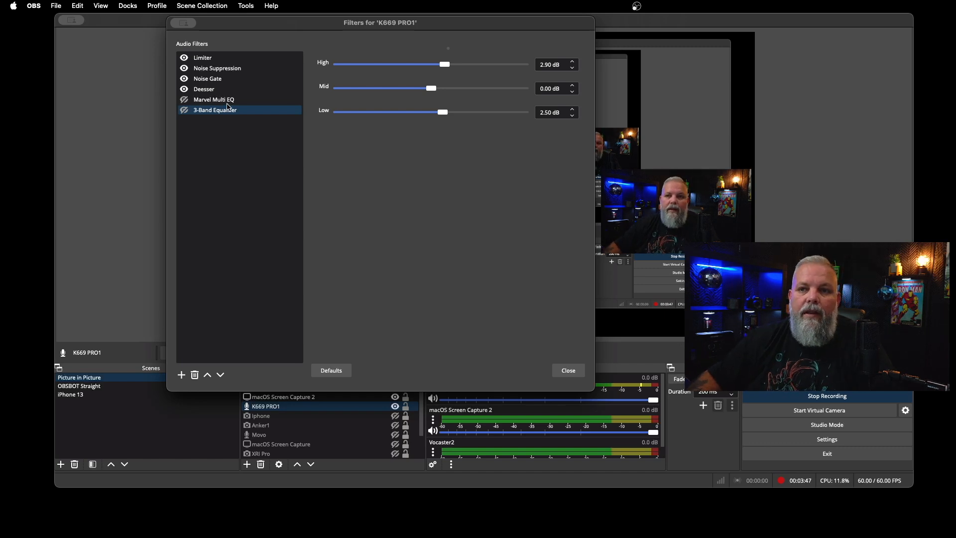
{"action": "left_click", "coordinate": [209, 94]}
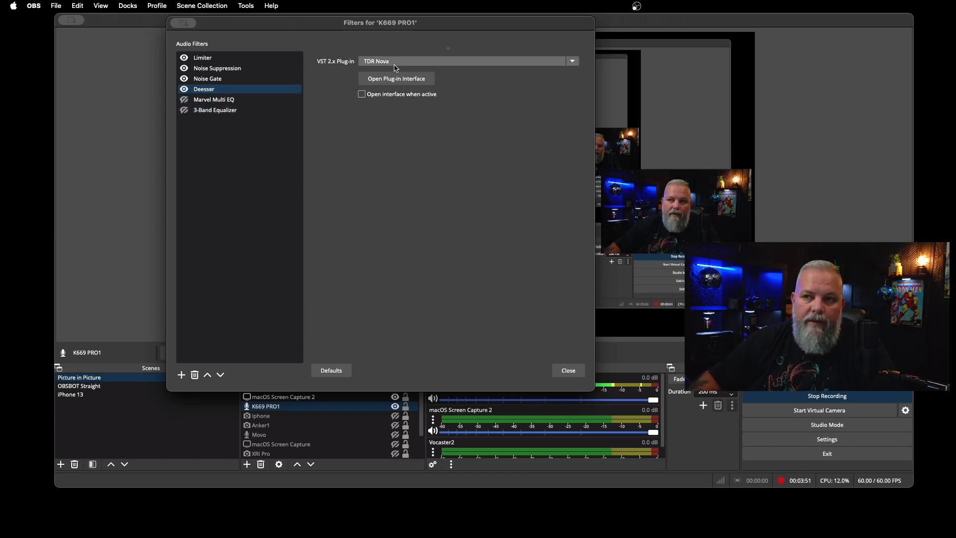
{"action": "left_click", "coordinate": [391, 81]}
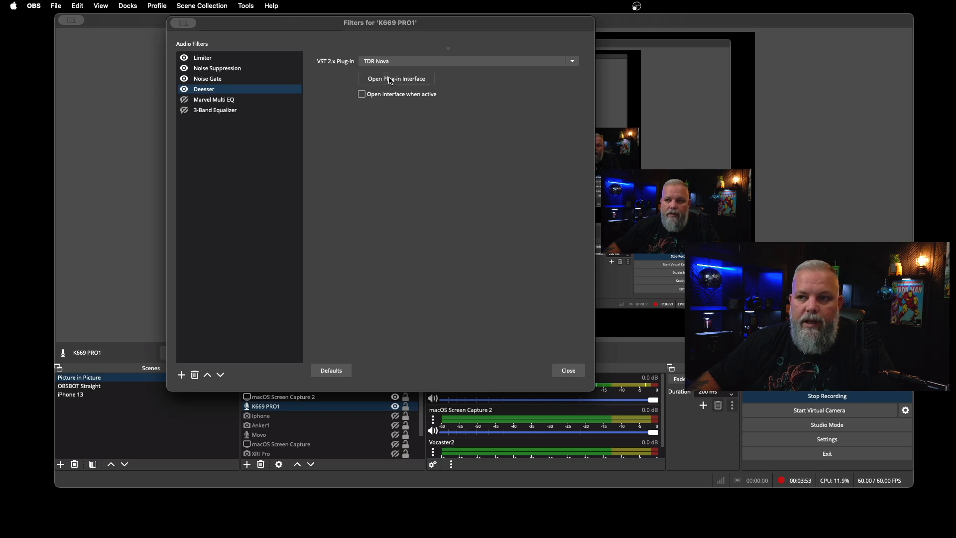
{"action": "left_click_drag", "start_coordinate": [429, 95], "coordinate": [323, 63]}
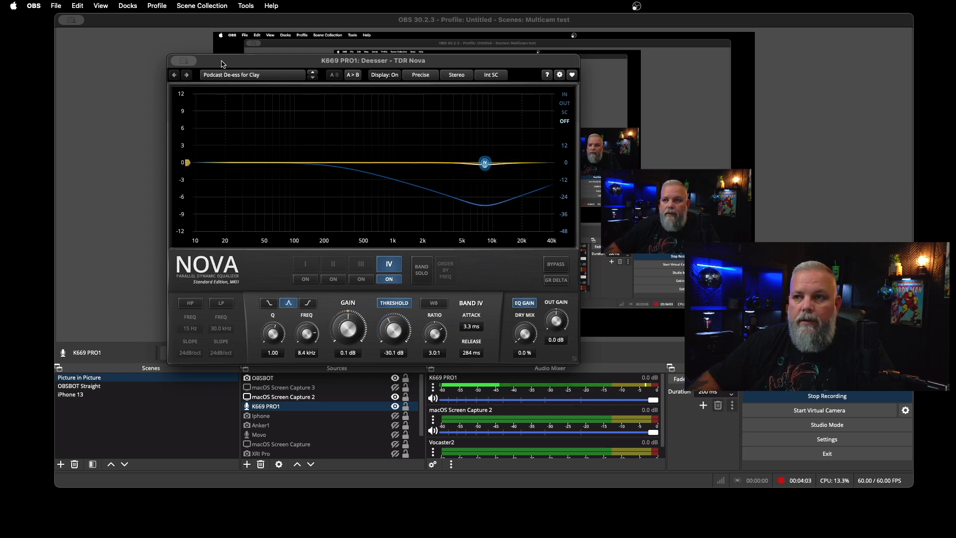
{"action": "left_click_drag", "start_coordinate": [222, 65], "coordinate": [248, 83]}
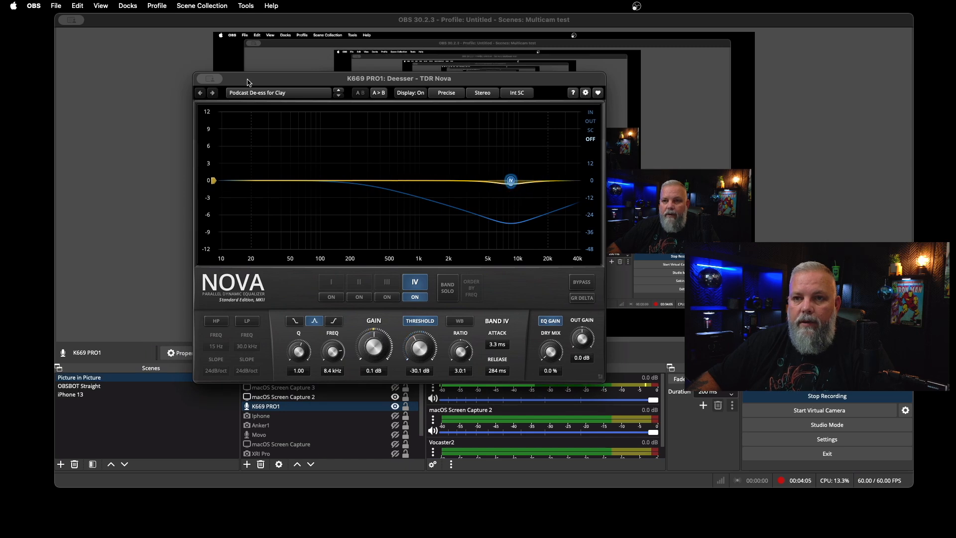
{"action": "left_click", "coordinate": [216, 95]}
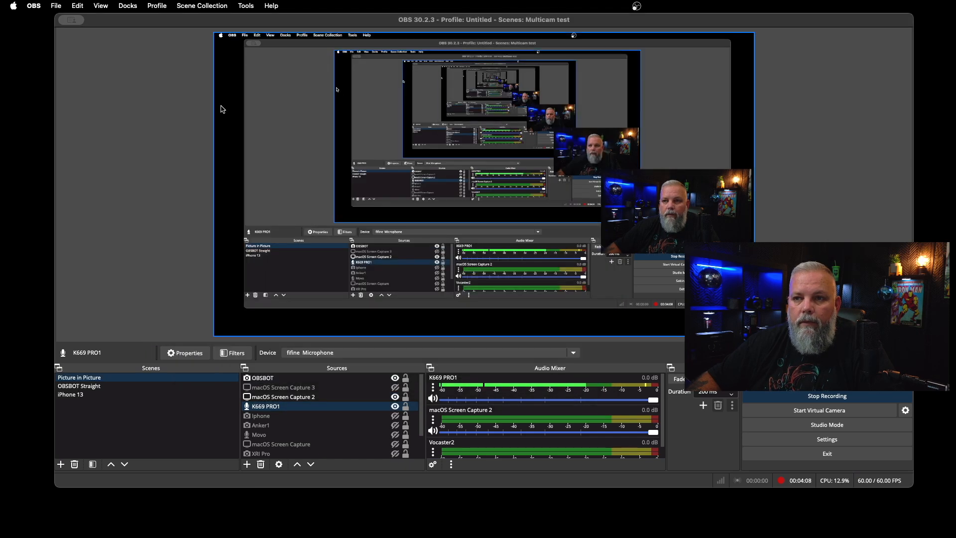
Enable the K669 PRO1 source's Marvel Multi EQ filter and open its Marvel GEQ plug-in interface.
{"action": "left_click", "coordinate": [245, 353]}
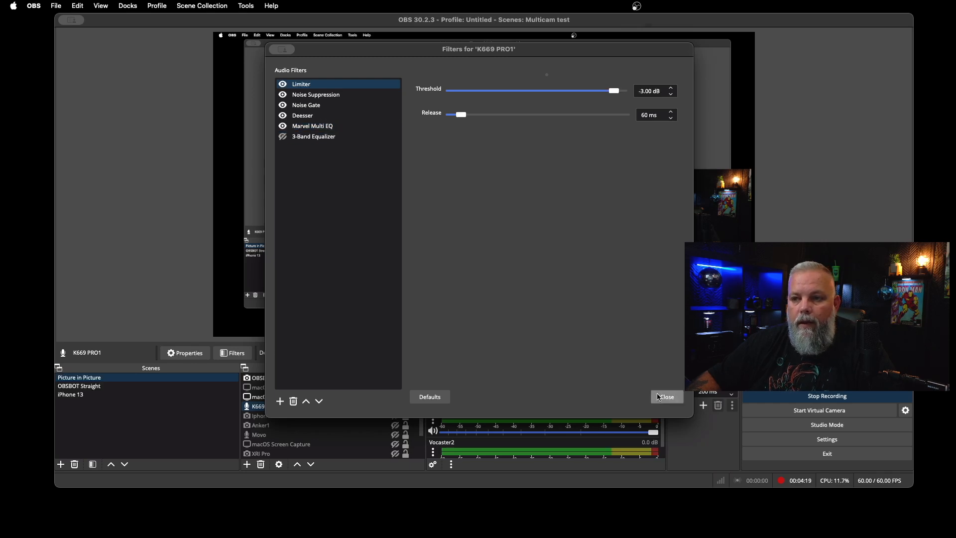
{"action": "left_click", "coordinate": [319, 126]}
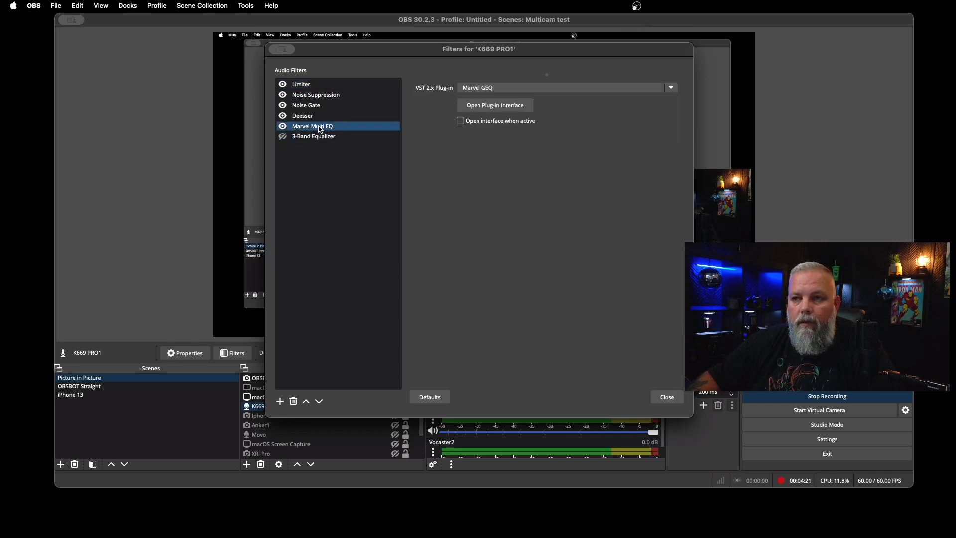
{"action": "left_click", "coordinate": [489, 105]}
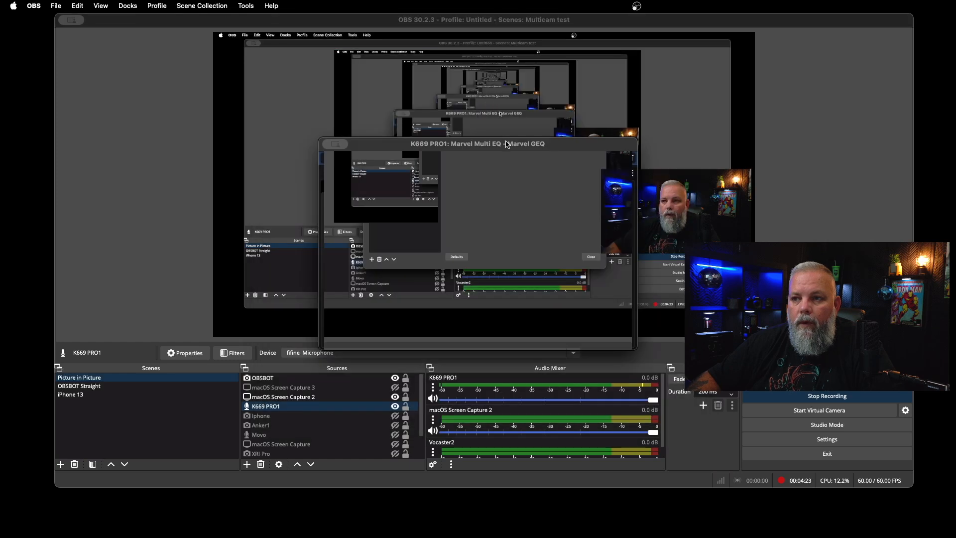
{"action": "left_click_drag", "start_coordinate": [508, 143], "coordinate": [440, 98]}
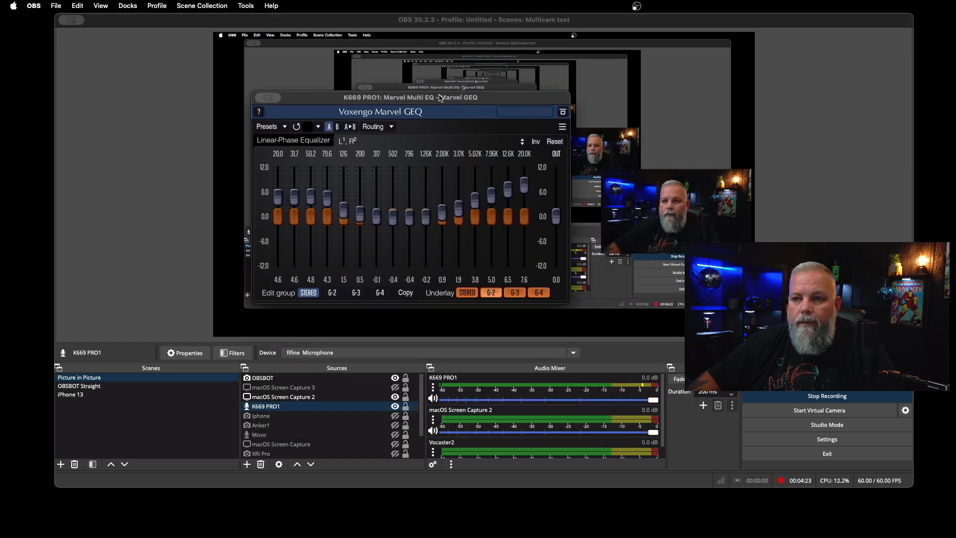
Try the Presence and Side Bass Removal presets from the Session Bank in Marvel GEQ.
{"action": "left_click", "coordinate": [285, 127]}
{"action": "mouse_move", "coordinate": [306, 140]}
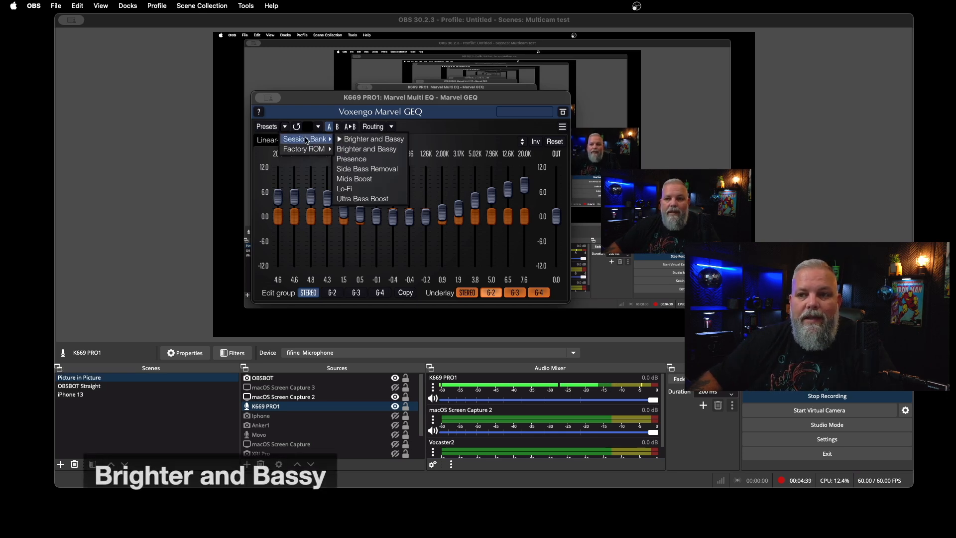
{"action": "left_click", "coordinate": [365, 162]}
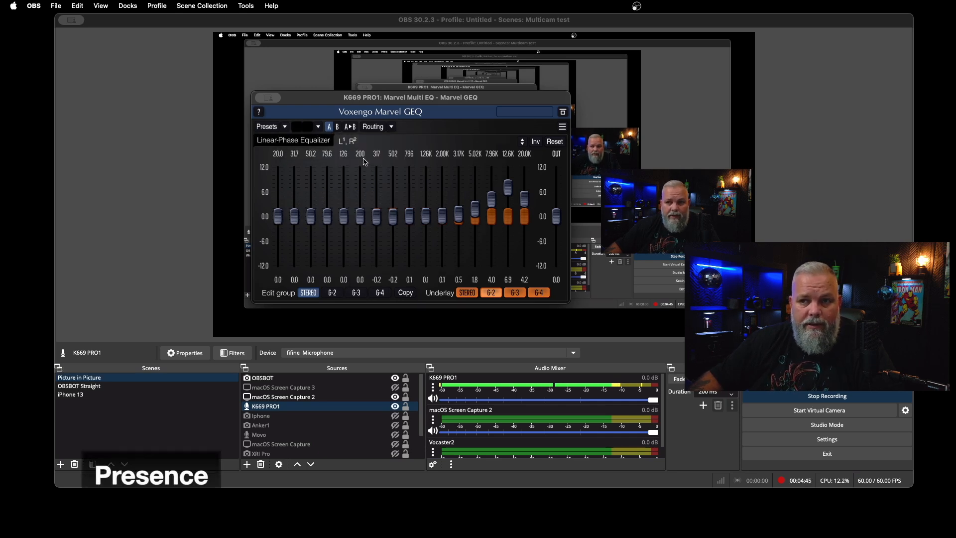
{"action": "left_click", "coordinate": [285, 128]}
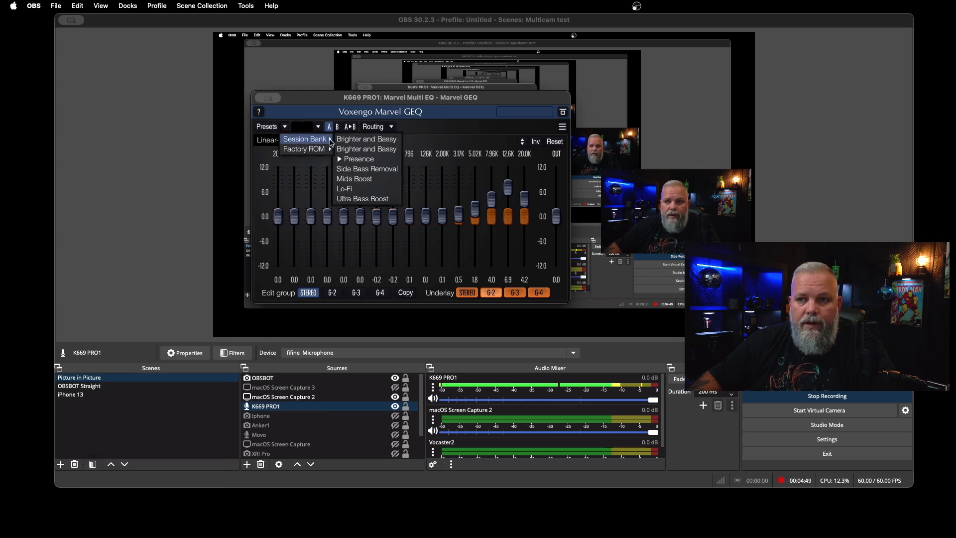
{"action": "left_click", "coordinate": [357, 170]}
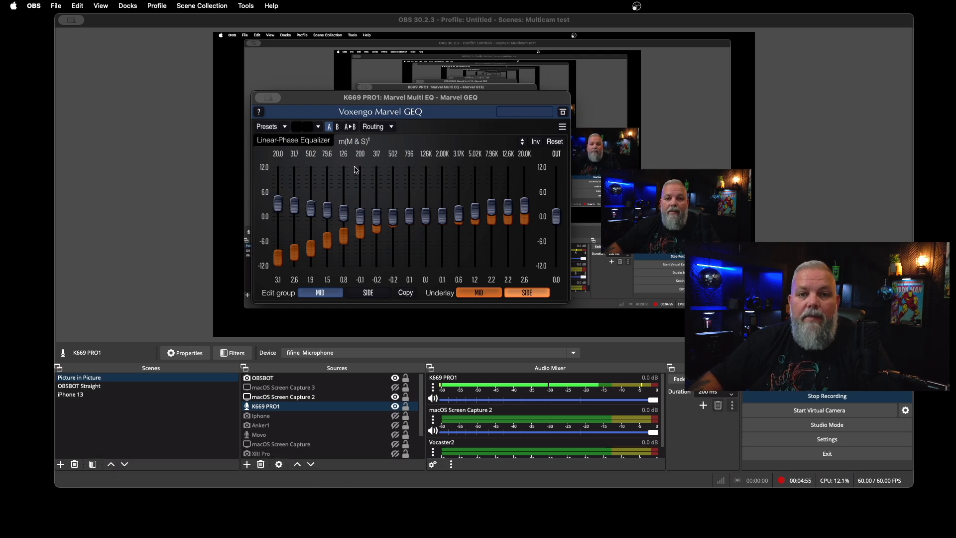
Try the Mids Boost and Lo-Fi presets from the Session Bank in Marvel GEQ.
{"action": "left_click", "coordinate": [284, 127]}
{"action": "mouse_move", "coordinate": [317, 141]}
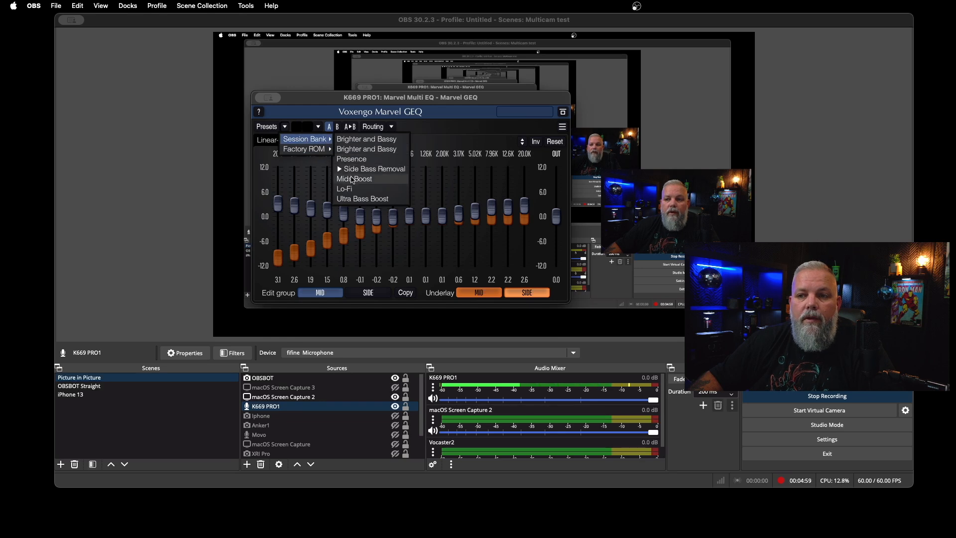
{"action": "left_click", "coordinate": [353, 180]}
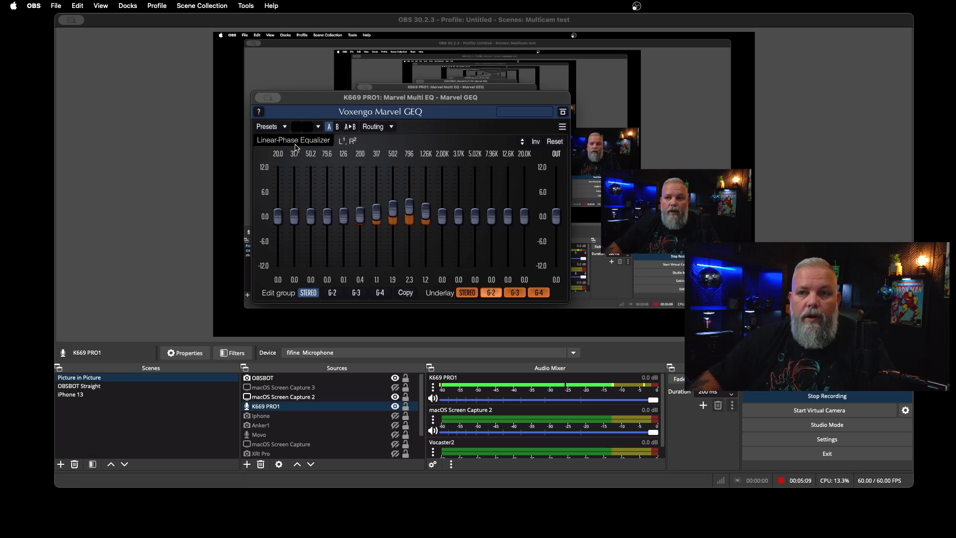
{"action": "left_click", "coordinate": [286, 128]}
{"action": "mouse_move", "coordinate": [307, 139]}
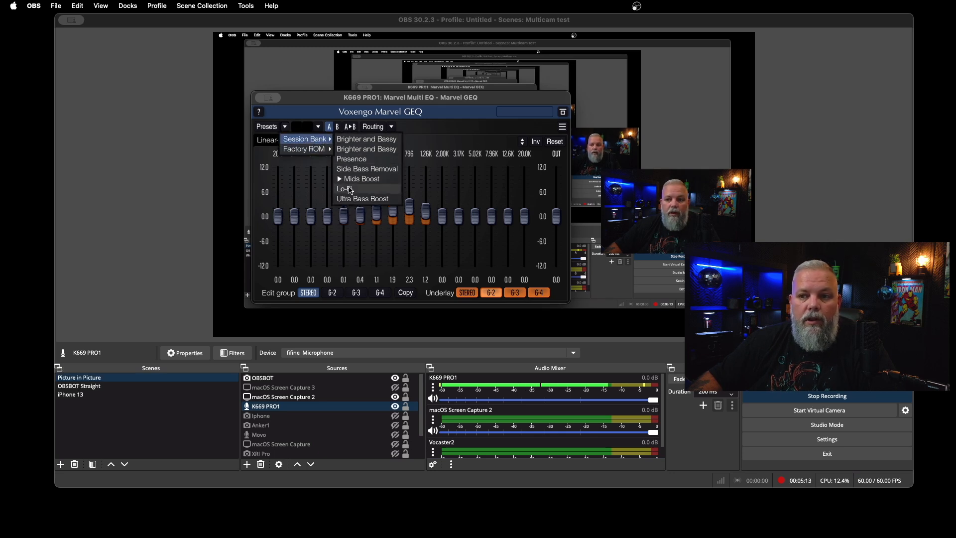
{"action": "left_click", "coordinate": [350, 190]}
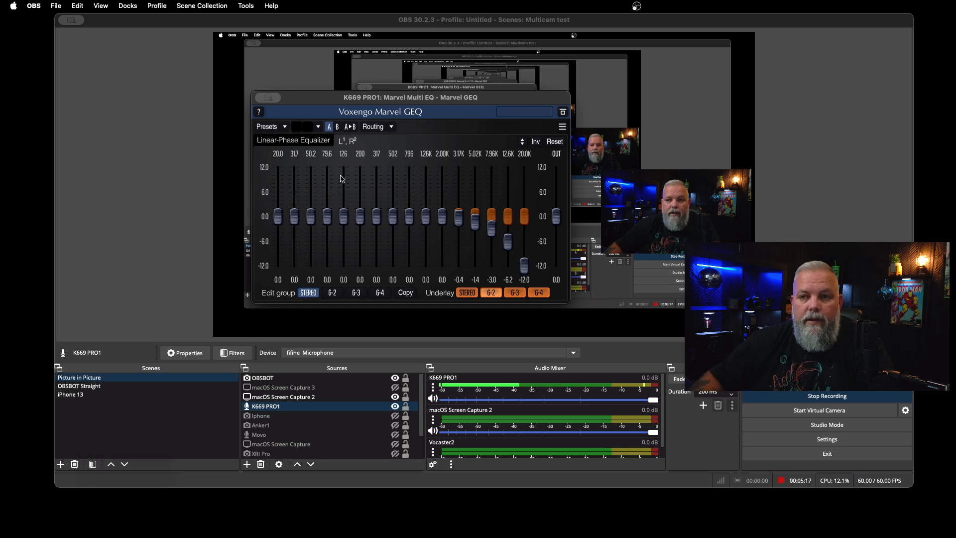
Apply the Ultra Bass Boost preset from the Session Bank and close the Marvel GEQ interface.
{"action": "left_click", "coordinate": [288, 131]}
{"action": "mouse_move", "coordinate": [306, 139]}
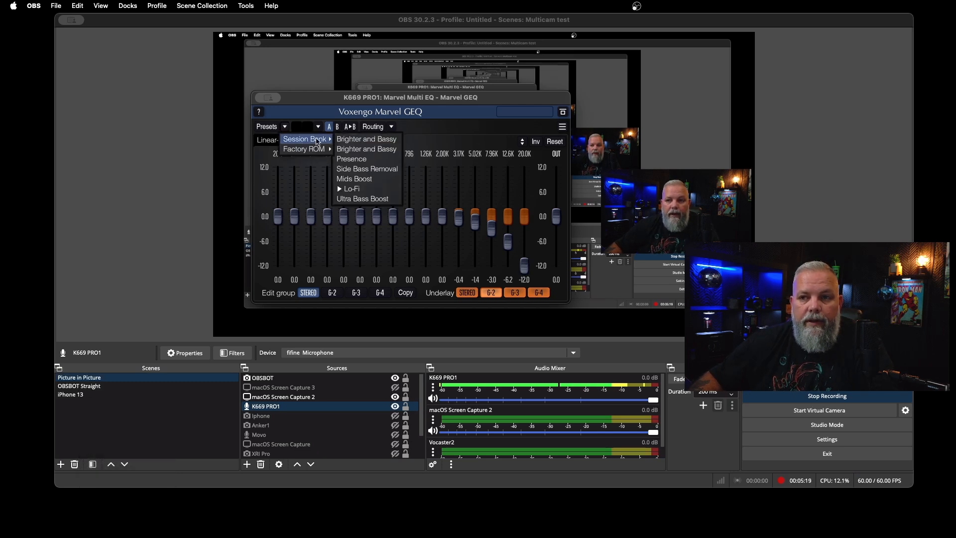
{"action": "left_click", "coordinate": [358, 199]}
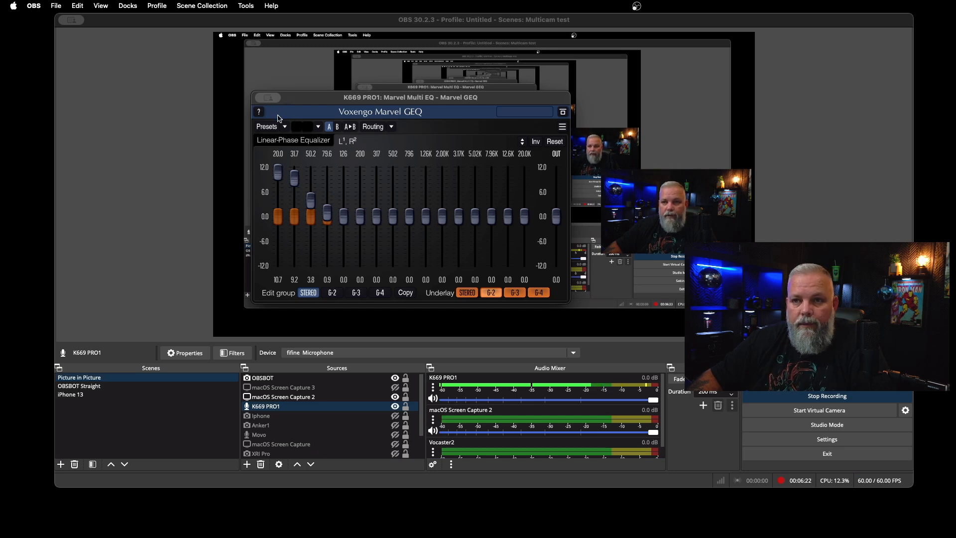
{"action": "left_click", "coordinate": [278, 115]}
Disable the Marvel Multi EQ, Deesser, Noise Gate and Noise Suppression filters on the K669 PRO1 source.
{"action": "left_click", "coordinate": [232, 352]}
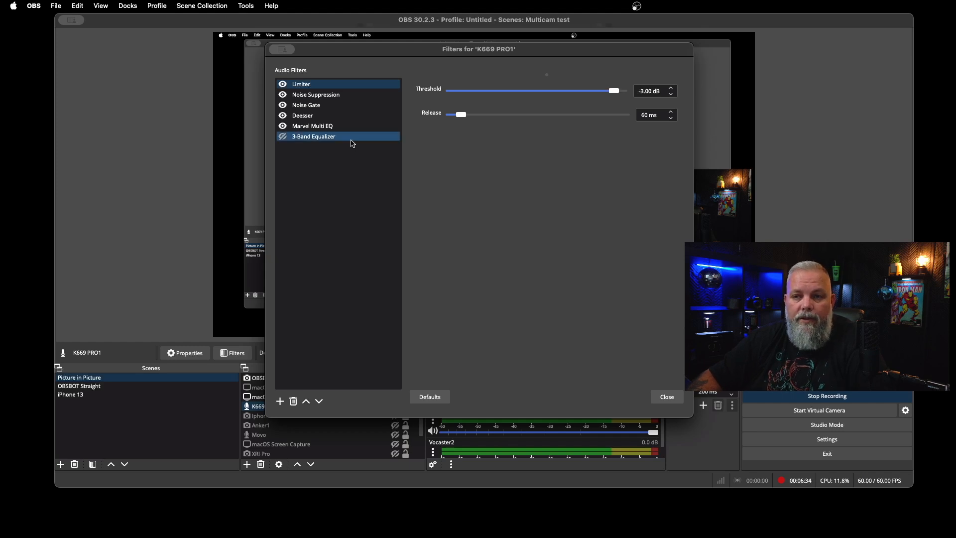
{"action": "left_click", "coordinate": [282, 126]}
{"action": "left_click", "coordinate": [282, 115]}
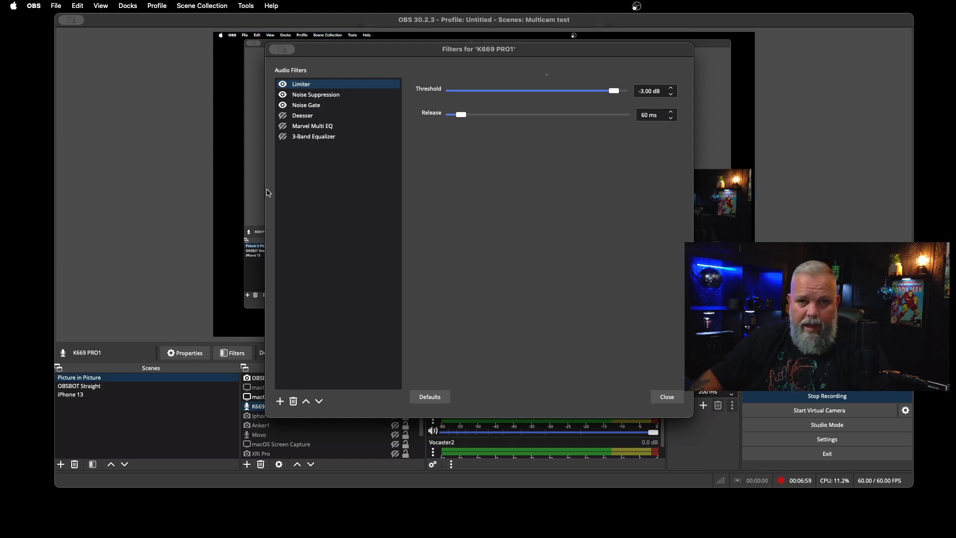
{"action": "left_click", "coordinate": [283, 105]}
{"action": "left_click", "coordinate": [283, 94]}
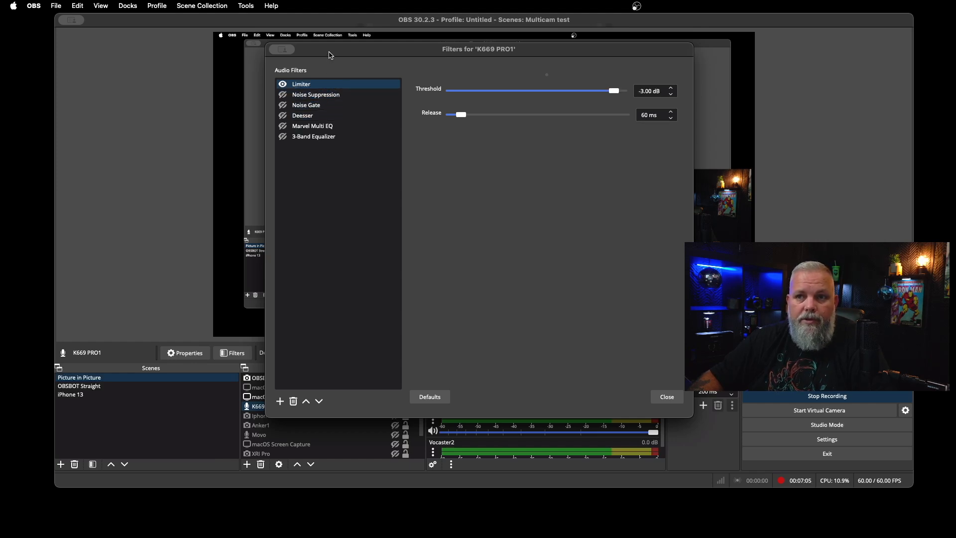
{"action": "left_click_drag", "start_coordinate": [330, 55], "coordinate": [119, 2]}
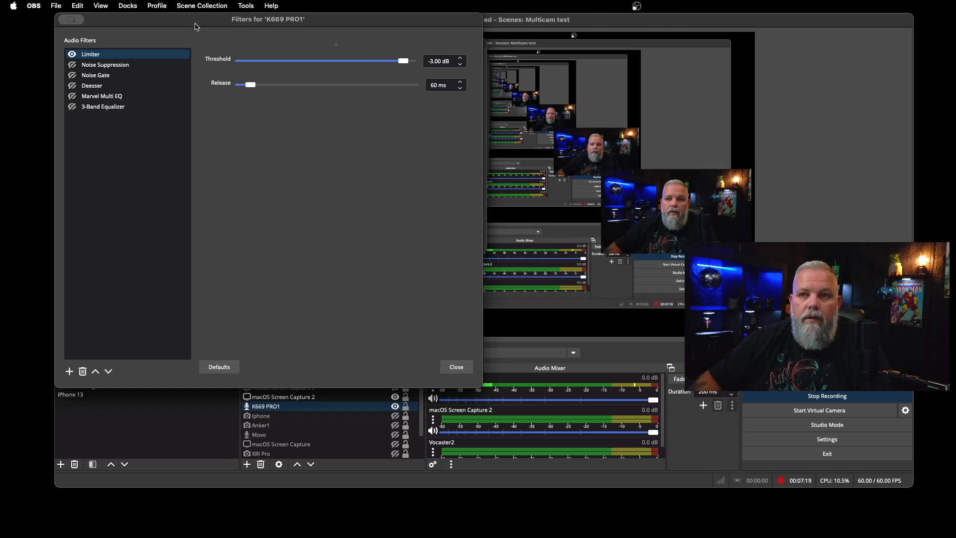
{"action": "left_click_drag", "start_coordinate": [196, 26], "coordinate": [374, 55]}
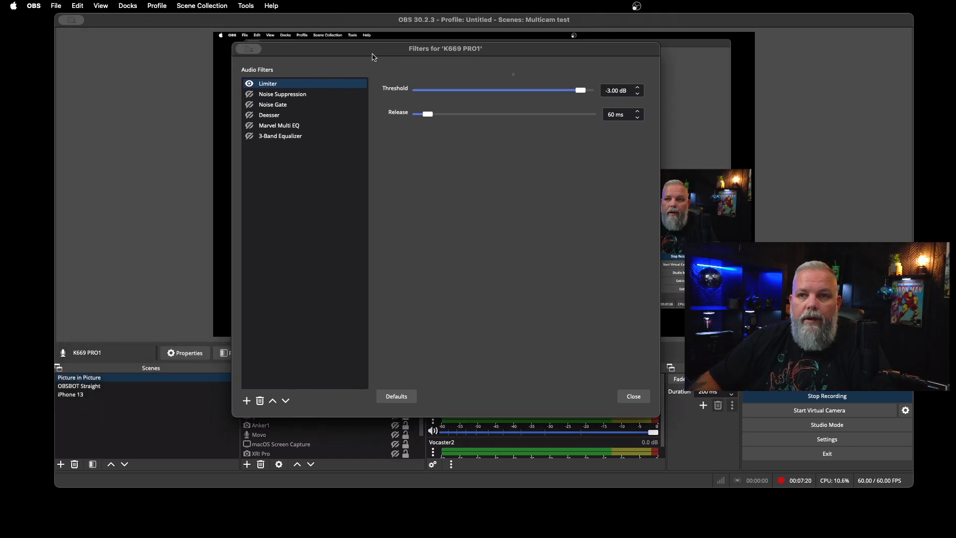
Enable the Noise Suppression, Deesser and Marvel Multi EQ filters, close the filters window and switch to the OBSBOT Straight scene.
{"action": "left_click", "coordinate": [252, 94]}
{"action": "left_click", "coordinate": [256, 104]}
{"action": "left_click", "coordinate": [250, 115]}
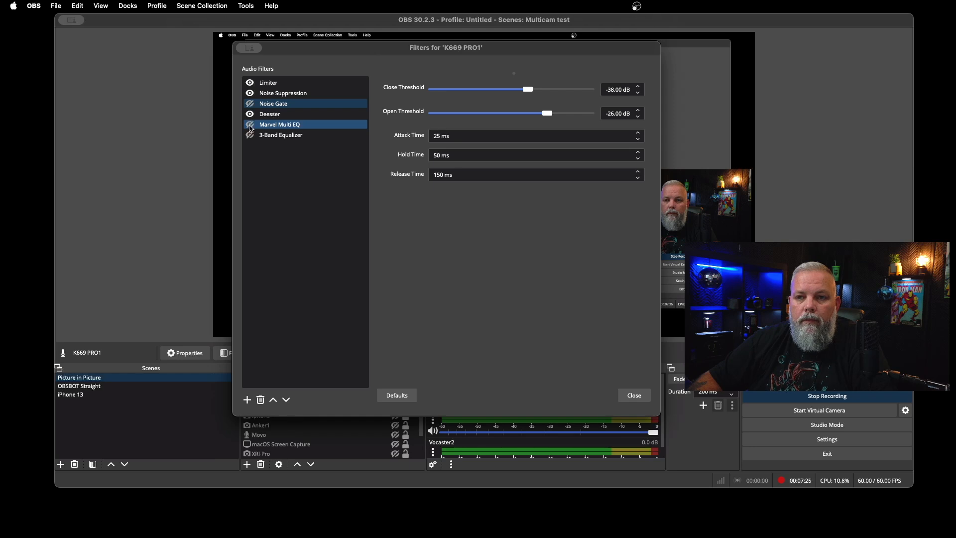
{"action": "left_click", "coordinate": [251, 125]}
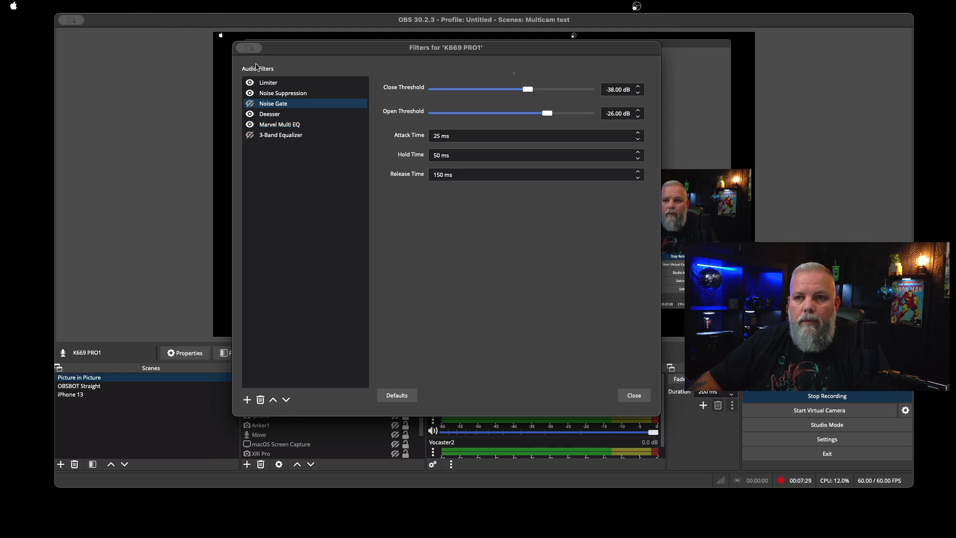
{"action": "key", "text": "Escape"}
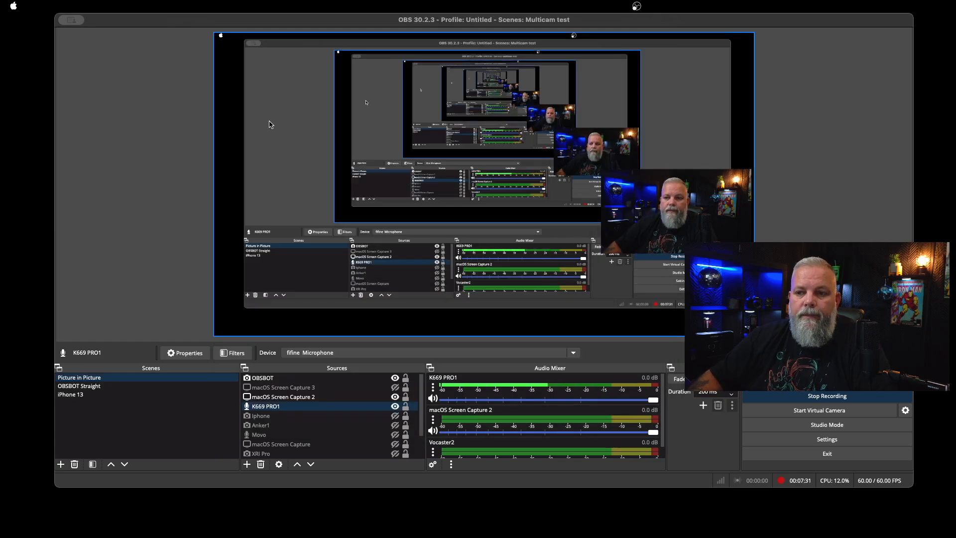
{"action": "left_click", "coordinate": [89, 387]}
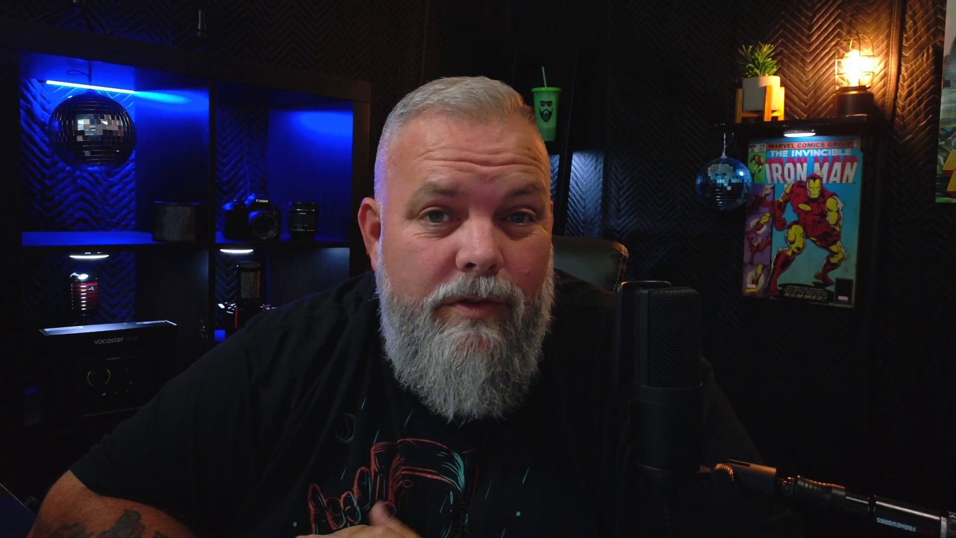